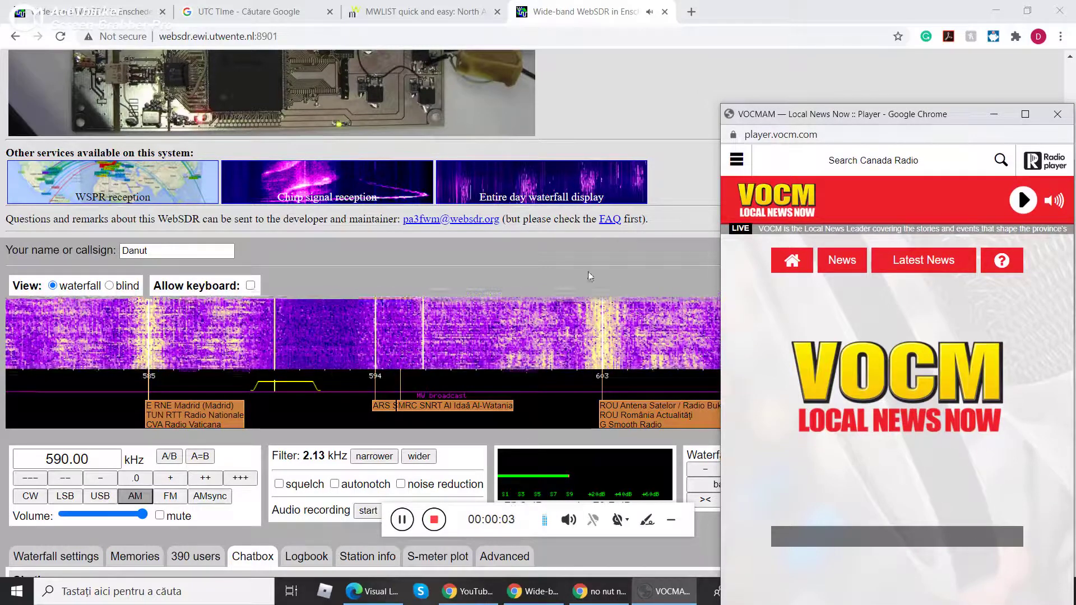
Check the current UTC time, including the minutes, in the Google tab
left_click(248, 11)
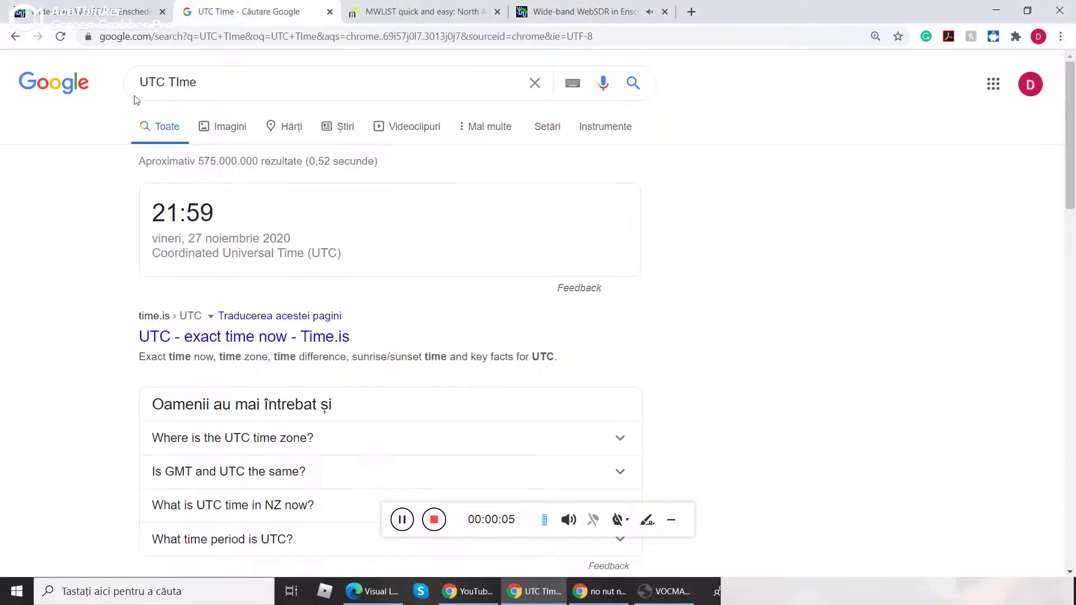
left_click(59, 36)
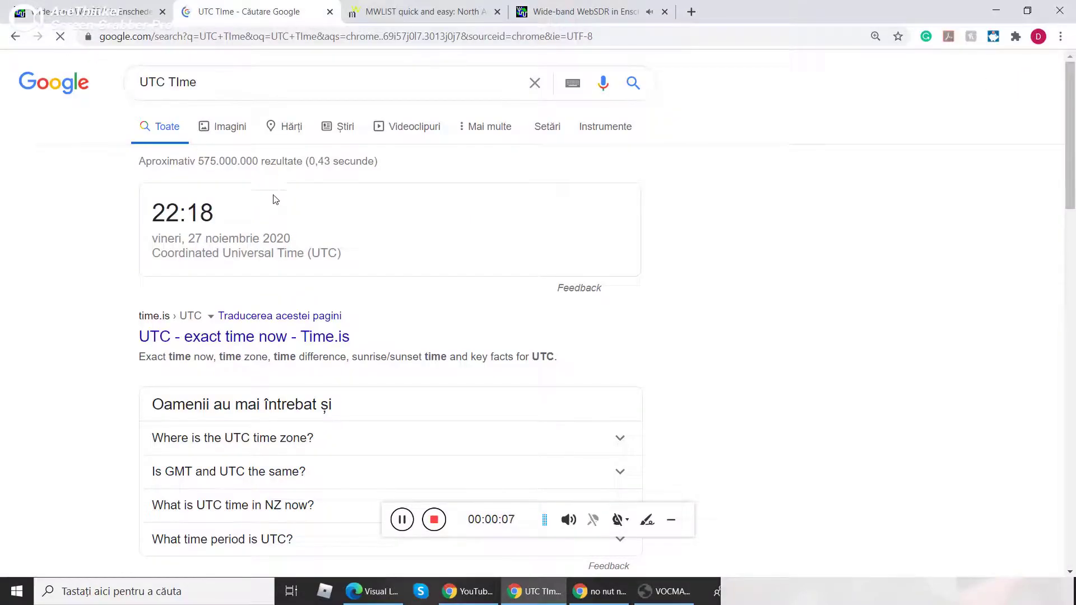
double_click(194, 208)
Close the duplicate WebSDR receiver tab and return to the receiver page
left_click(88, 10)
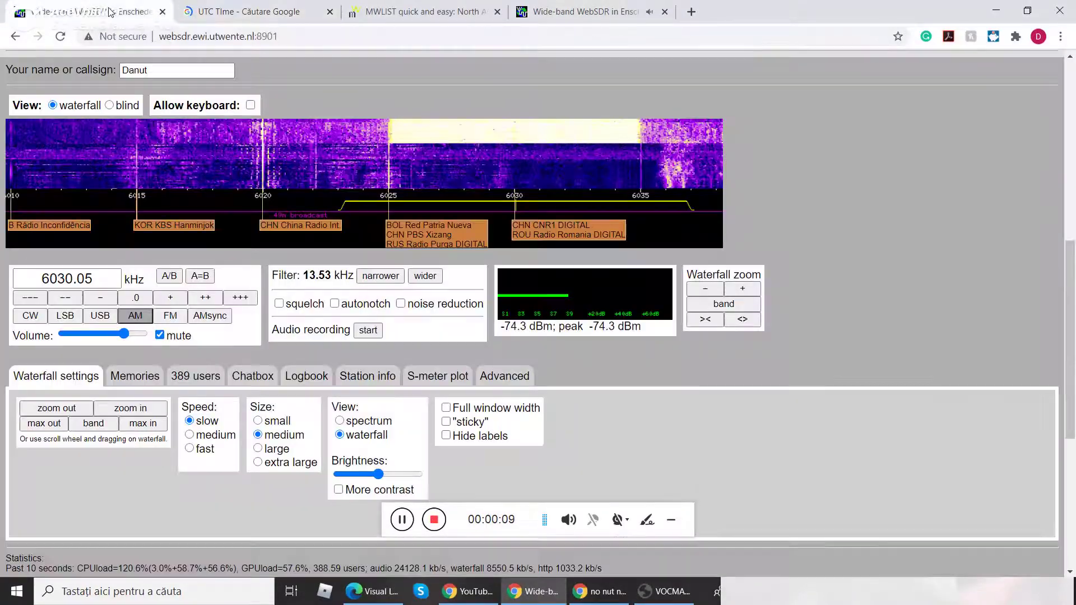
left_click(425, 10)
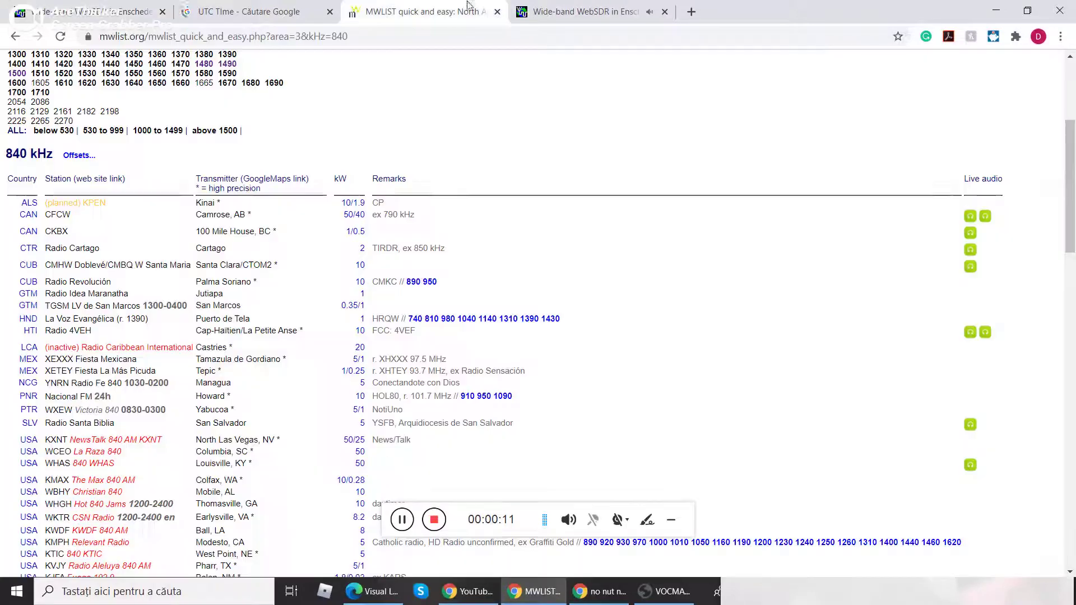
left_click(163, 11)
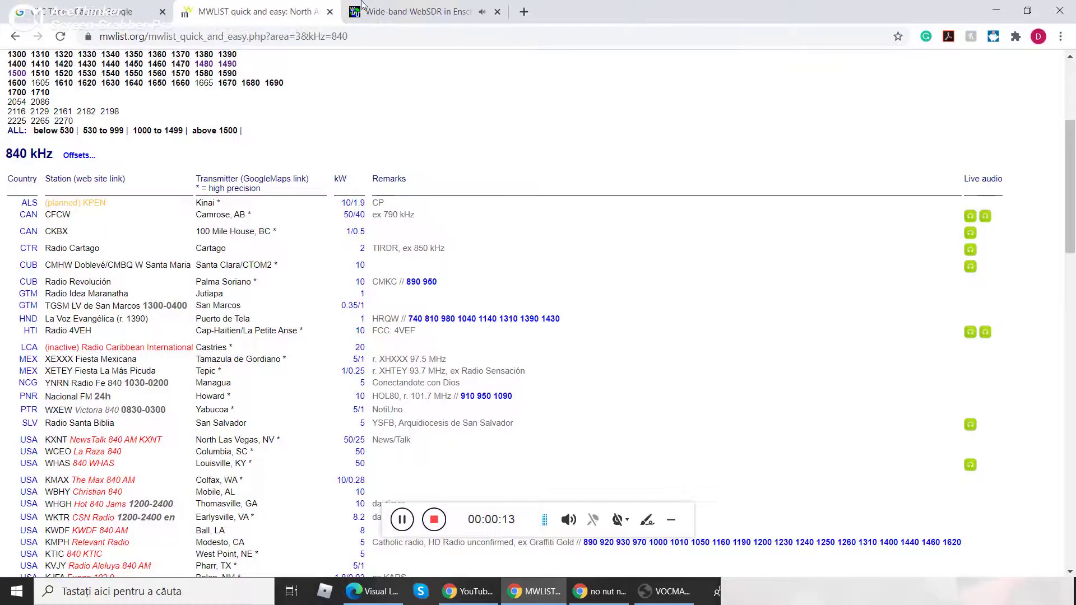
left_click(416, 10)
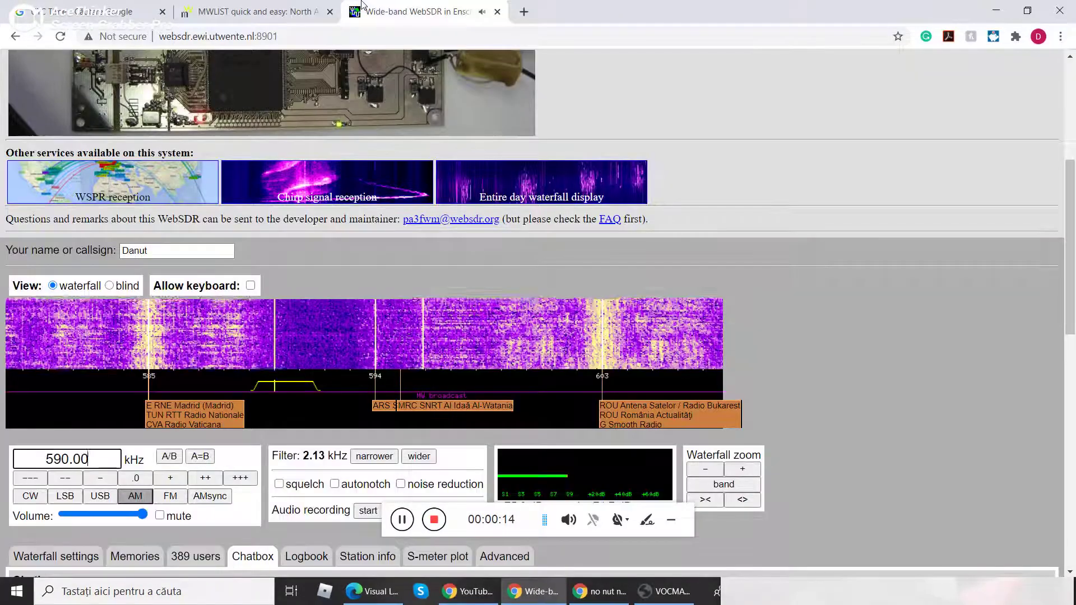
Restore the VOCM player window from the taskbar beside the receiver
left_click(673, 591)
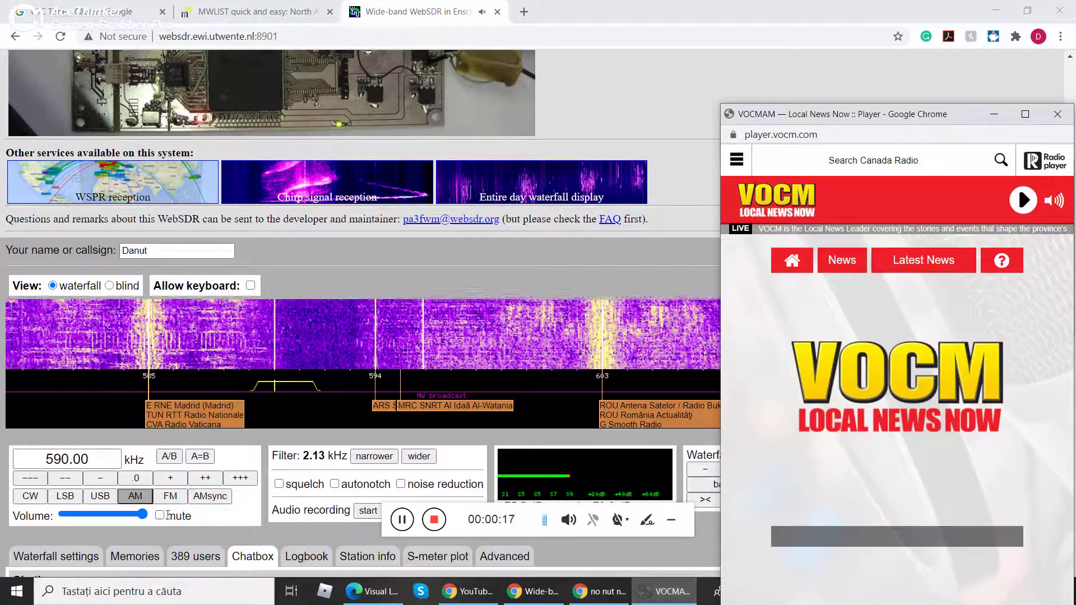
left_click(673, 590)
left_click(644, 590)
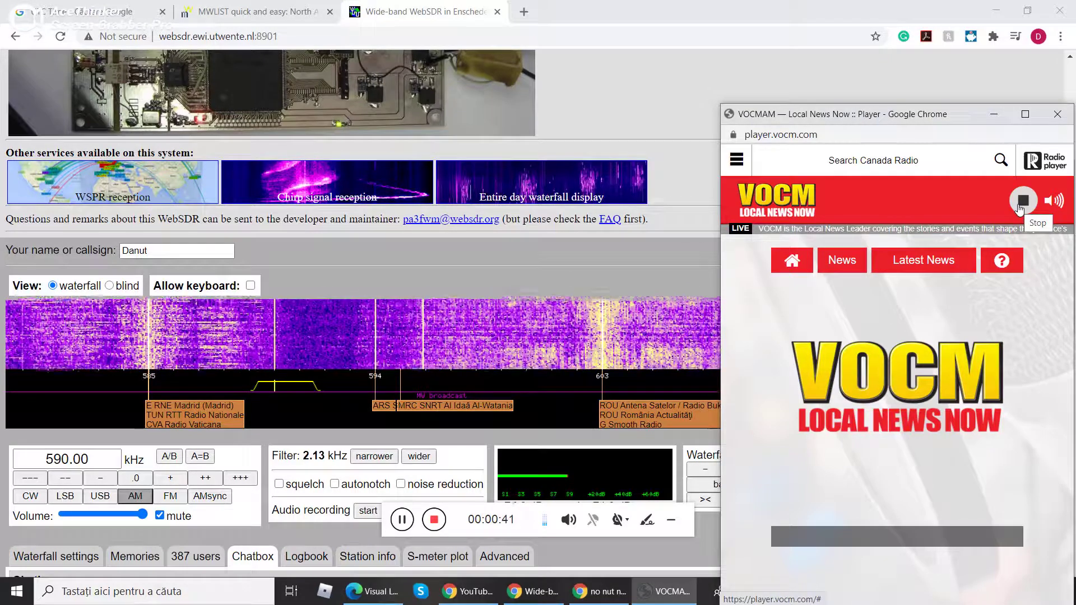
Stop the VOCM live stream and unmute the 590 kHz AM WebSDR receiver
left_click(1020, 204)
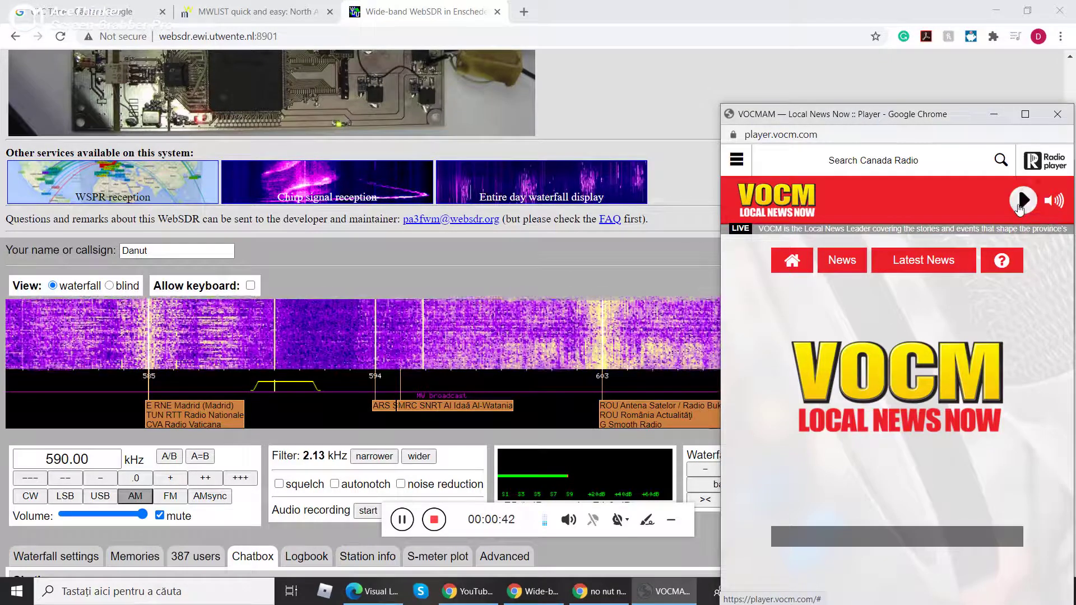
left_click(159, 516)
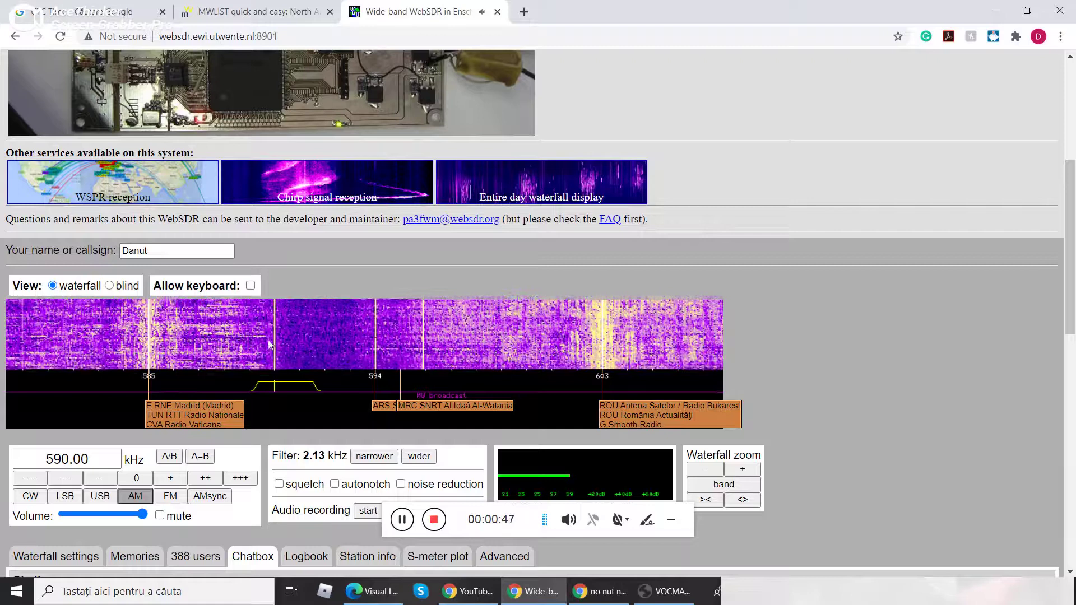
mouse_move(664, 590)
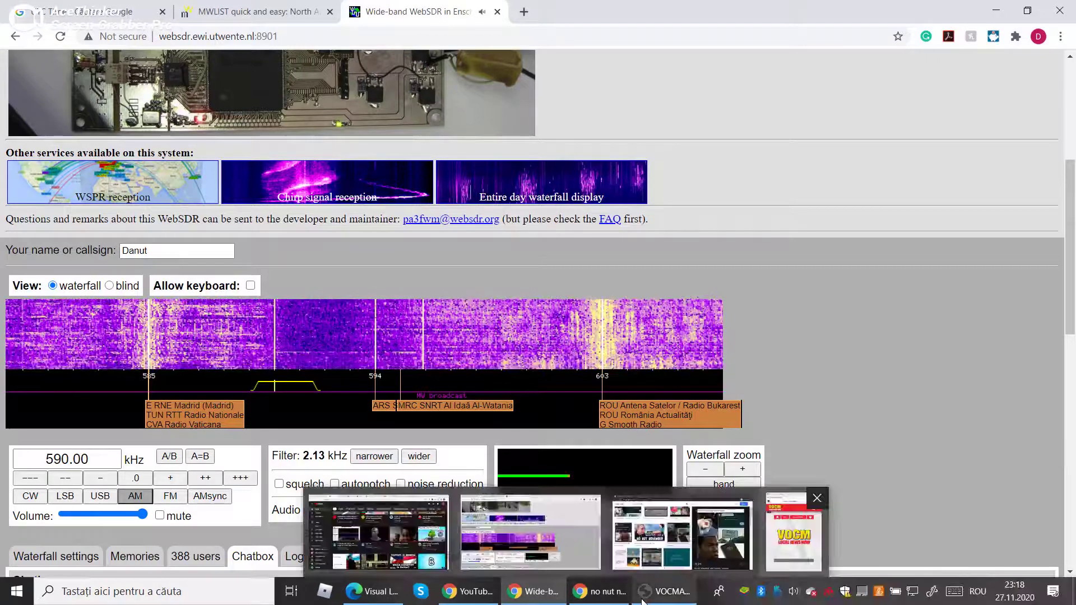
Bring the VOCM player forward and start its live stream playing again
left_click(792, 533)
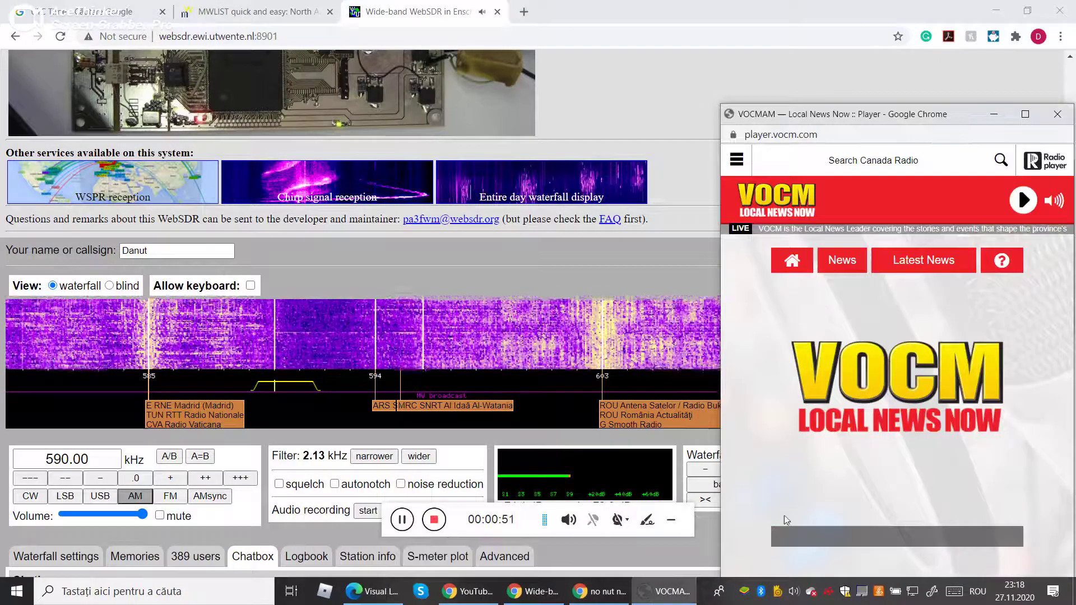
left_click(1024, 200)
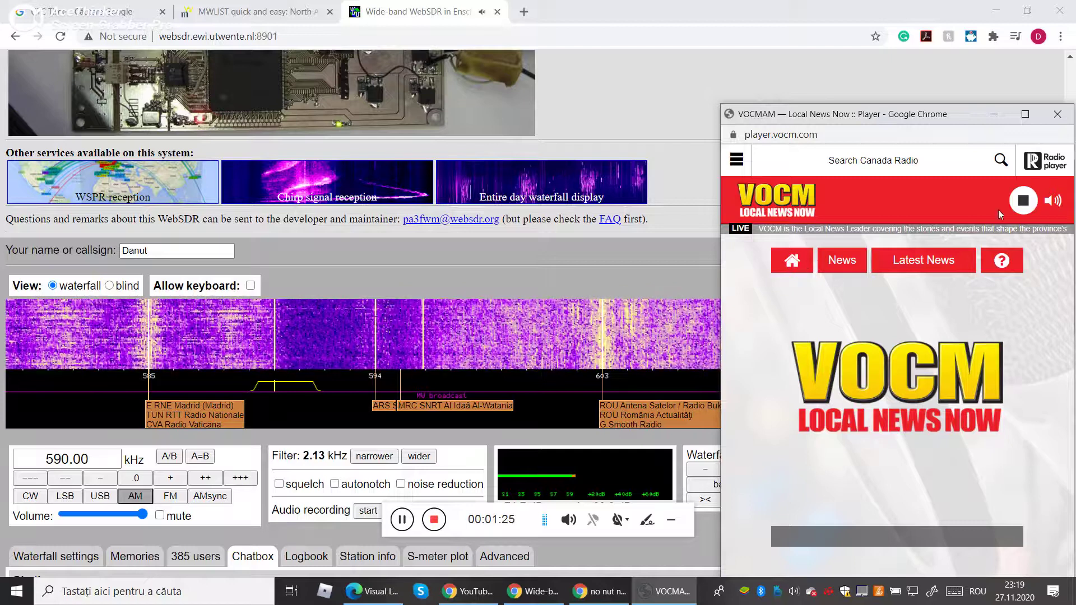
Mute the VOCM stream and drag the WebSDR passband to 590.06 kHz AM
left_click(1052, 202)
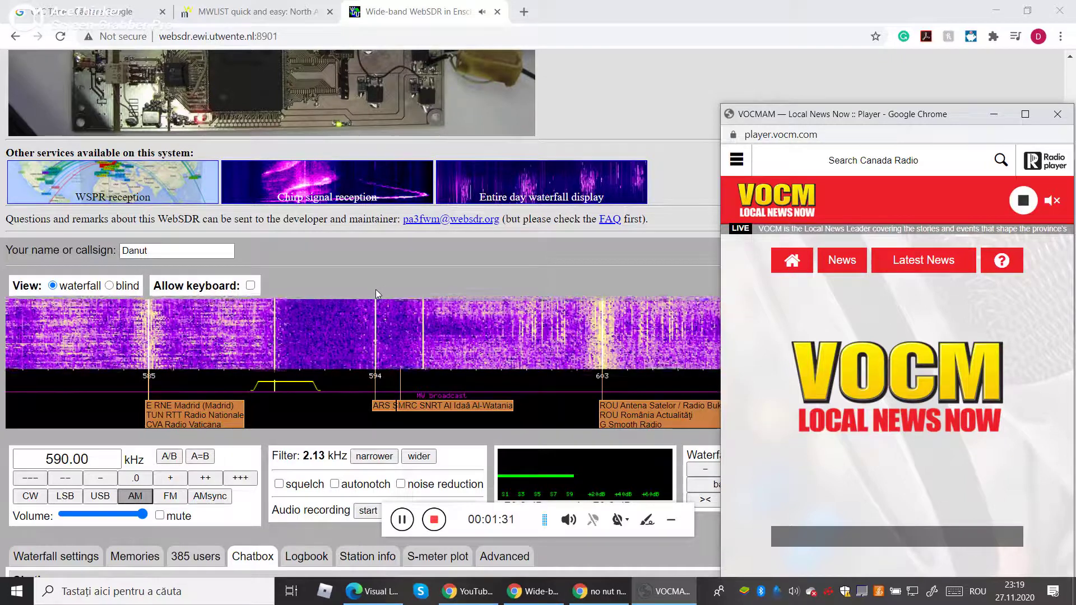
left_click_drag(258, 388, 277, 393)
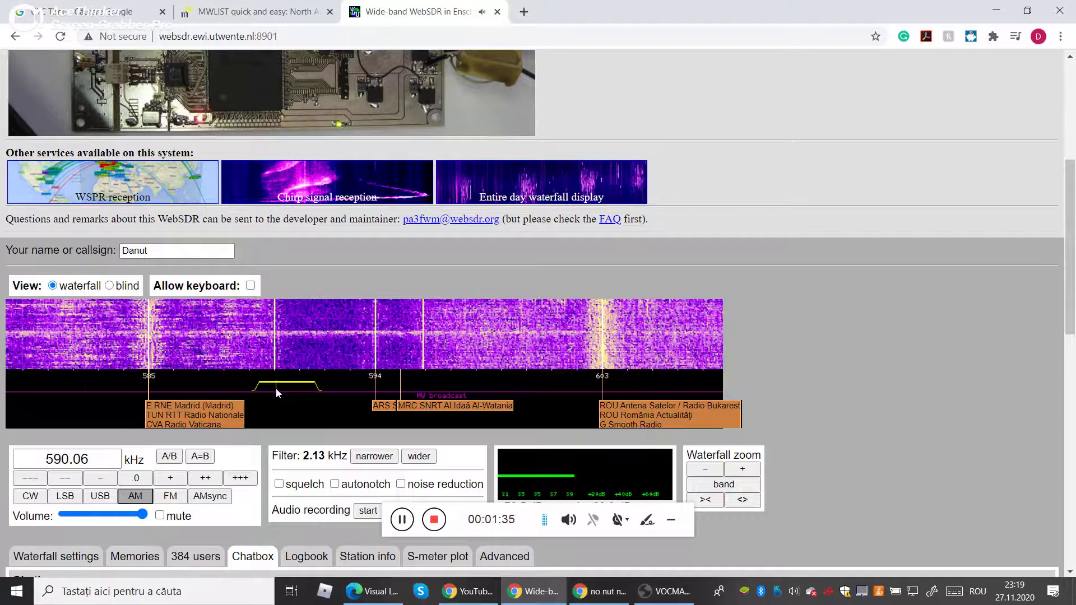
left_click(666, 594)
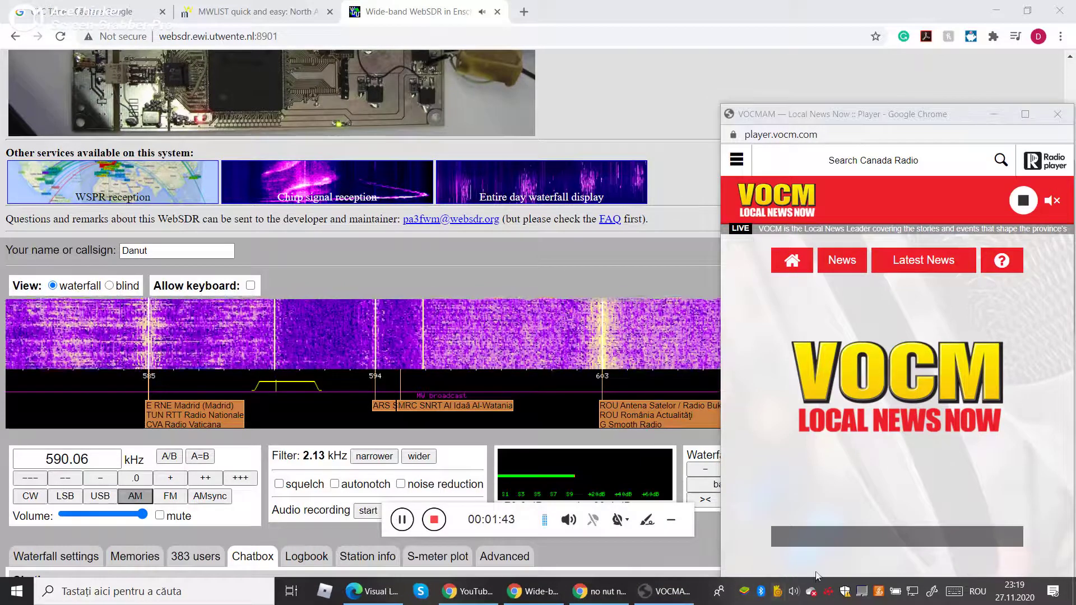
Toggle the VOCM speaker unmute, mute, unmute, leaving the stream audible
left_click(1050, 204)
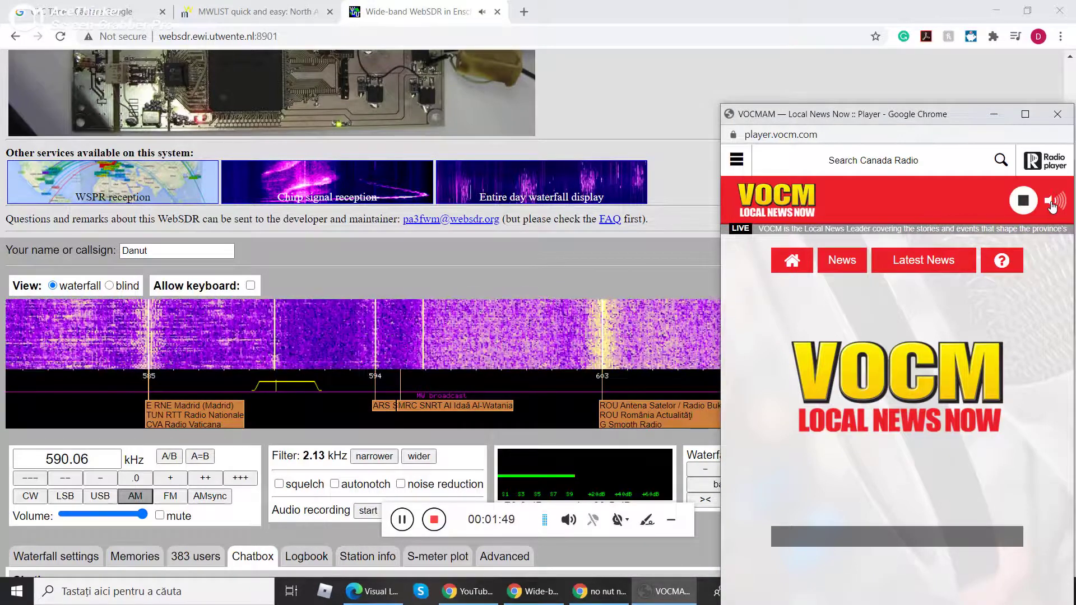
left_click(1051, 207)
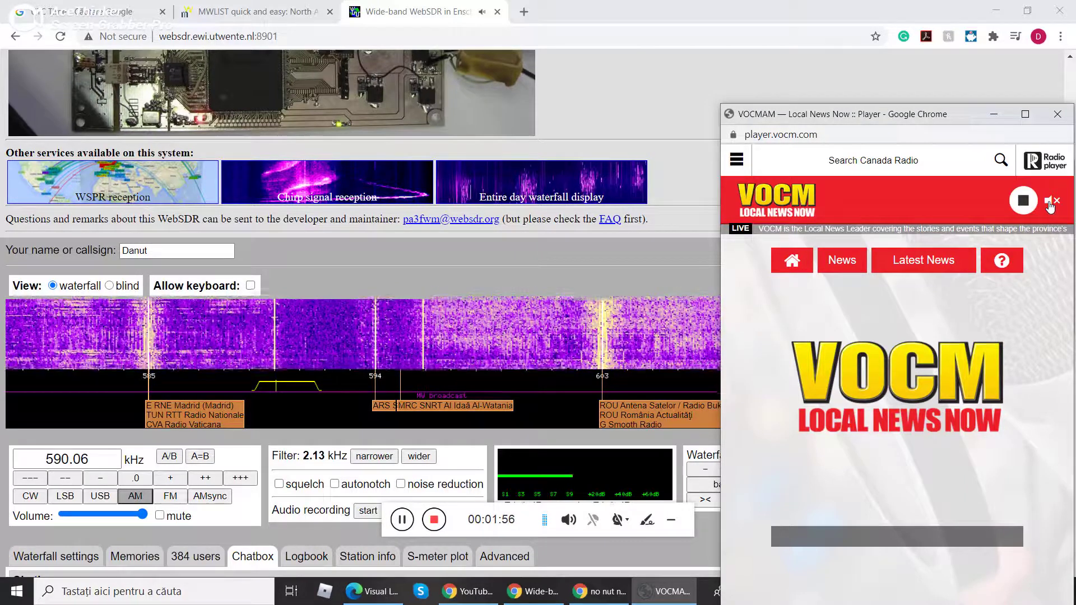
left_click(1051, 204)
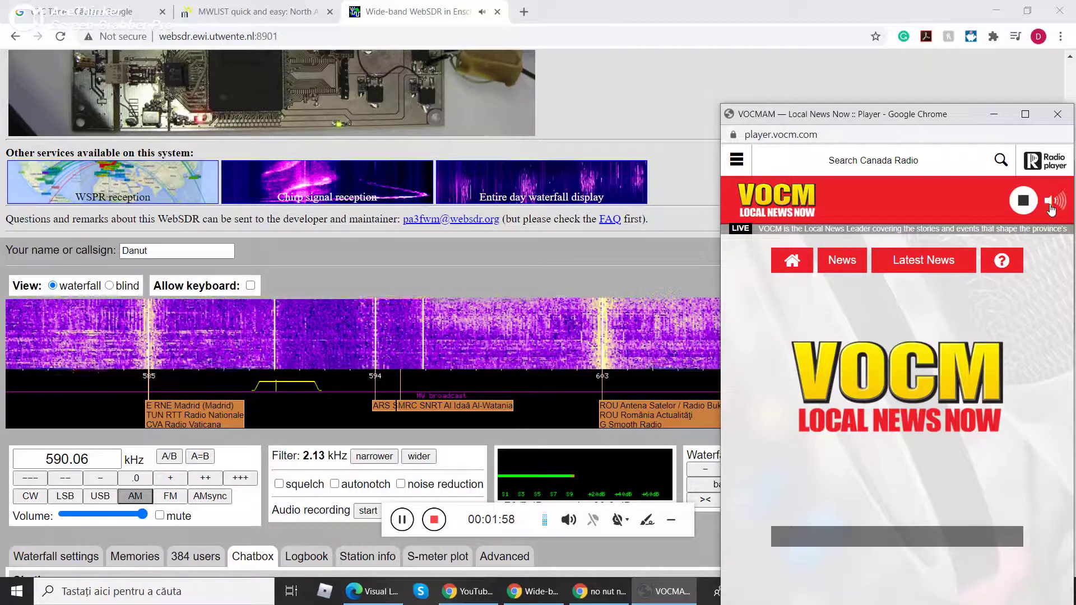